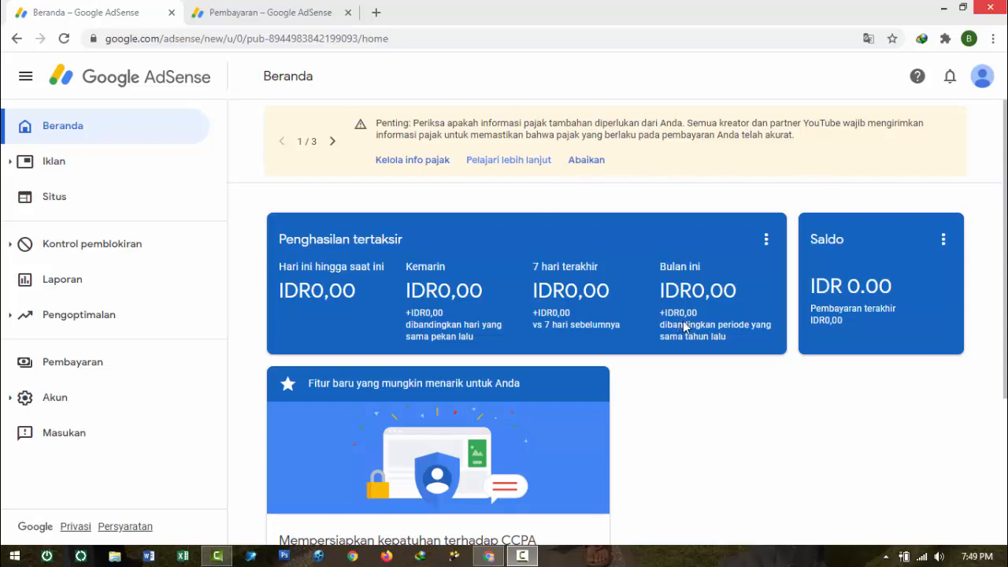
Open the tax info management page (Kelola info pajak) from the tax notice on the home page
click(1007, 315)
scroll(1006, 315, down, 2)
scroll(1006, 315, up, 2)
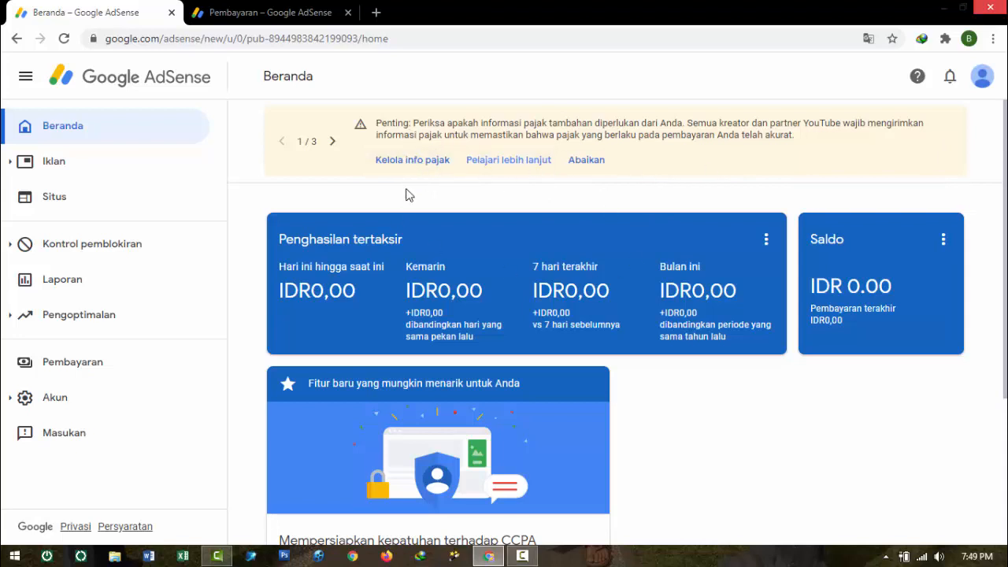
click(422, 163)
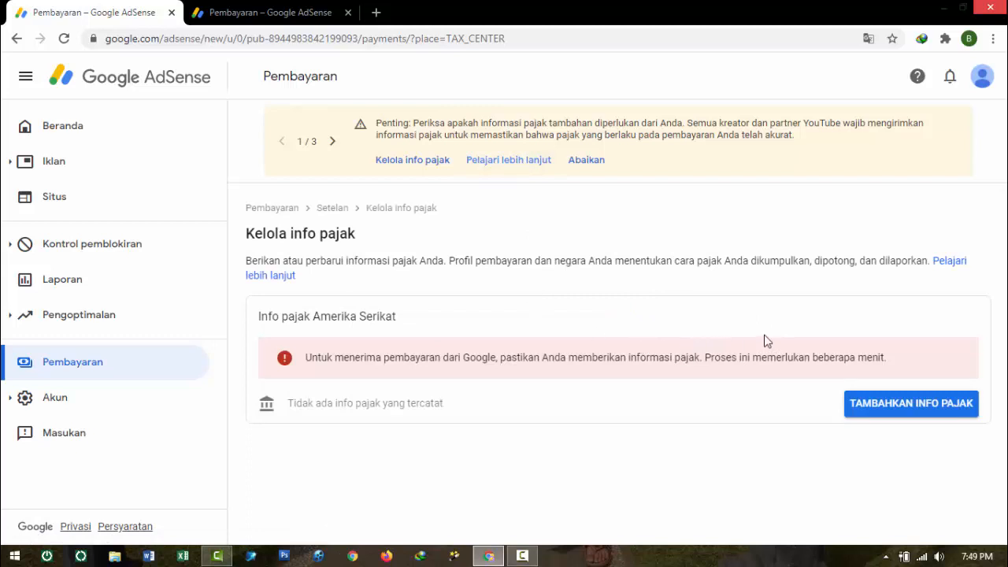
Start adding United States tax info and verify the account holder's identity with the account password
click(928, 409)
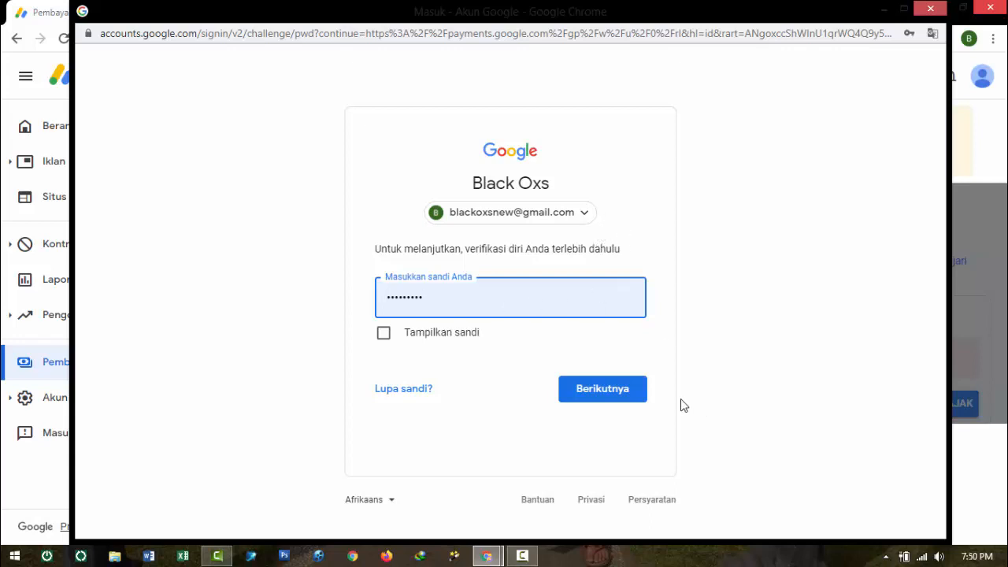
click(603, 394)
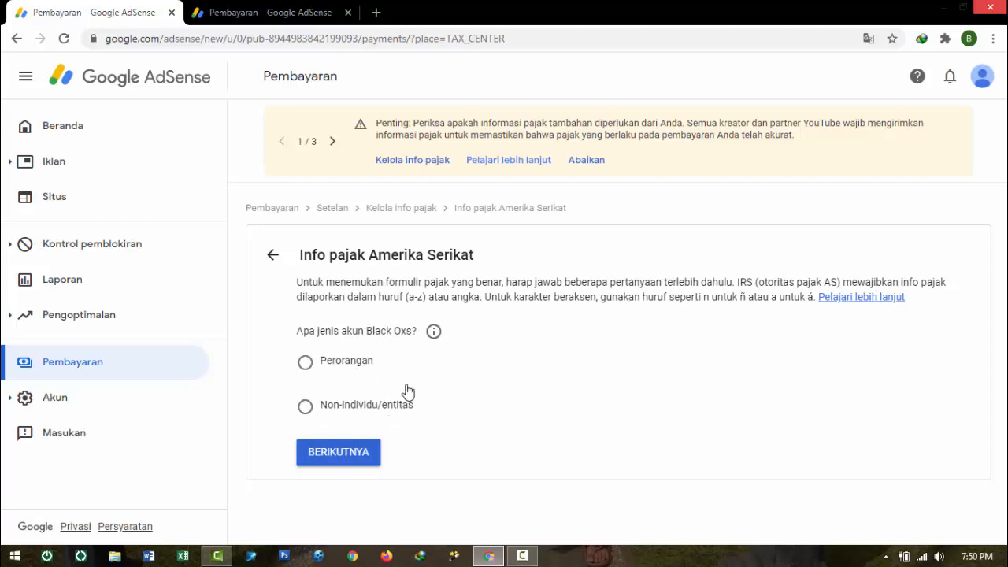
Set the account type to Perorangan and answer Tidak to being a United States citizen or resident
click(305, 366)
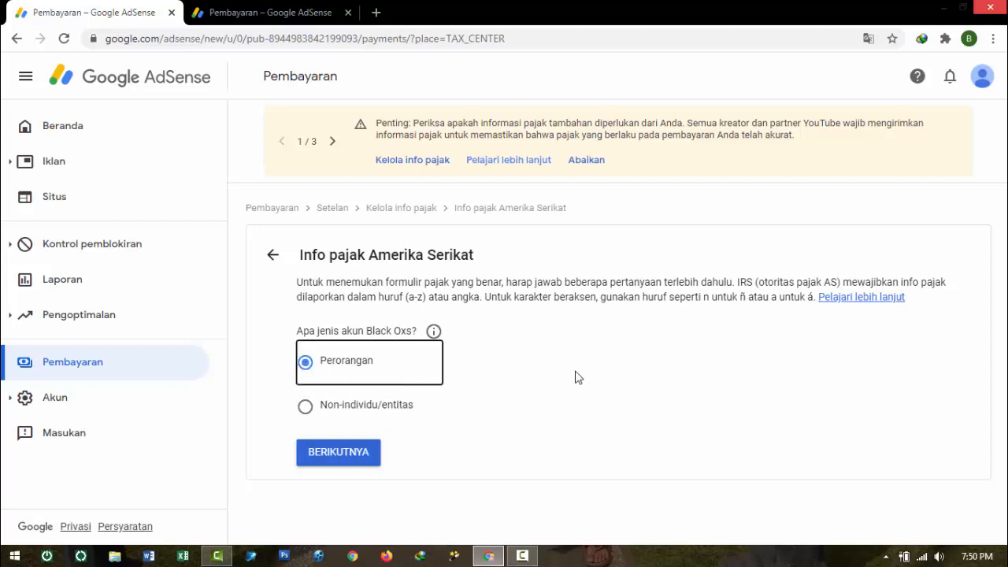
click(331, 455)
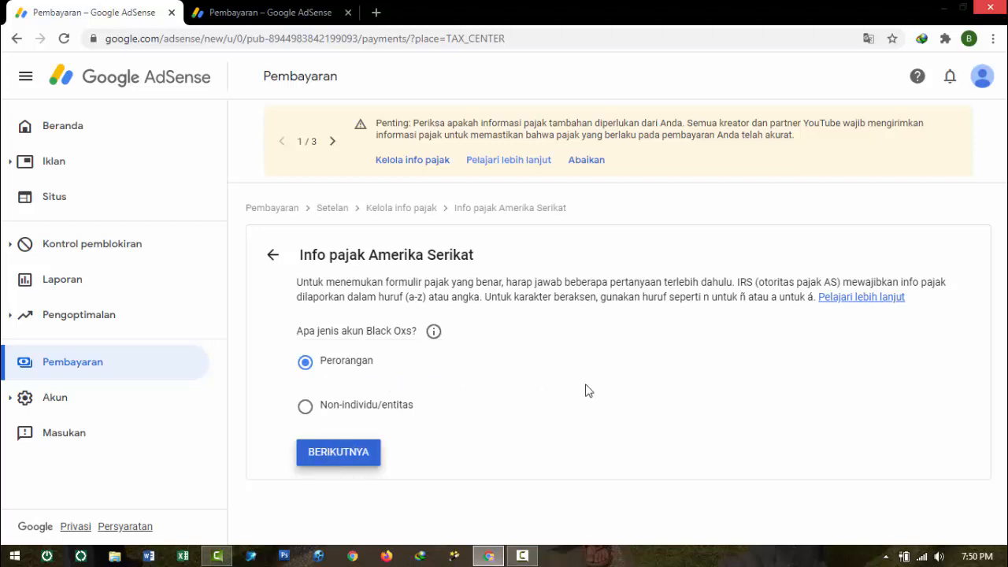
scroll(687, 348, down, 1)
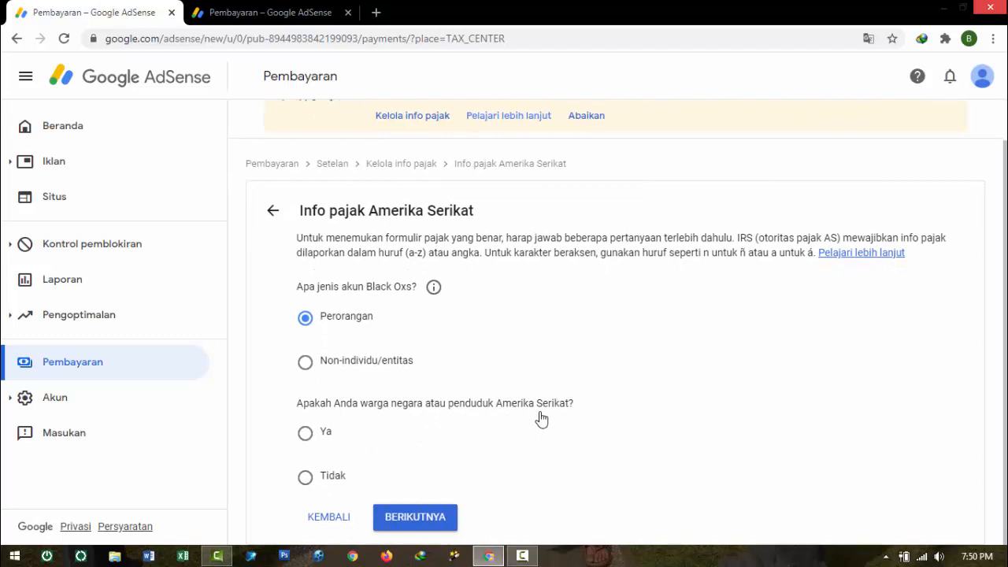
click(306, 481)
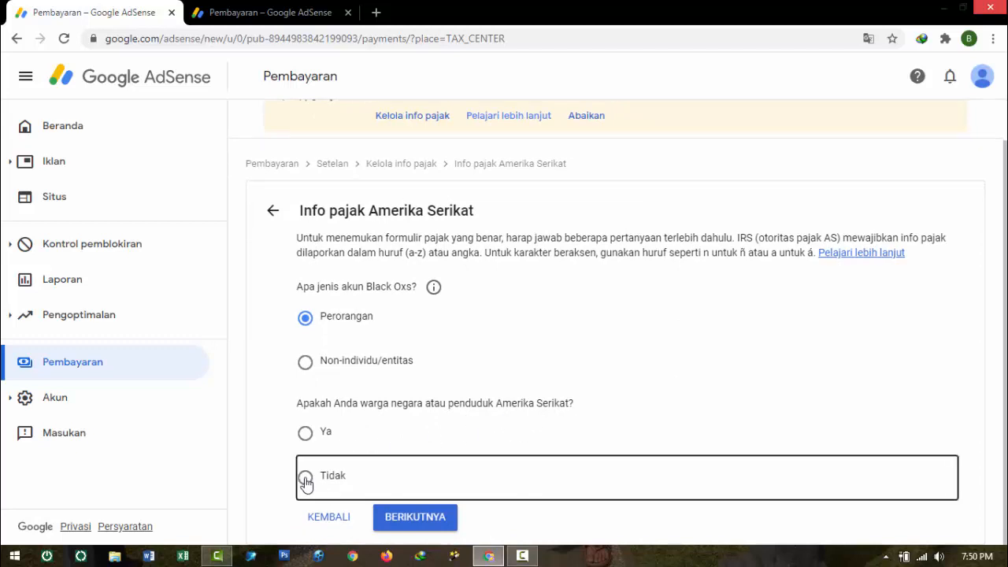
click(410, 526)
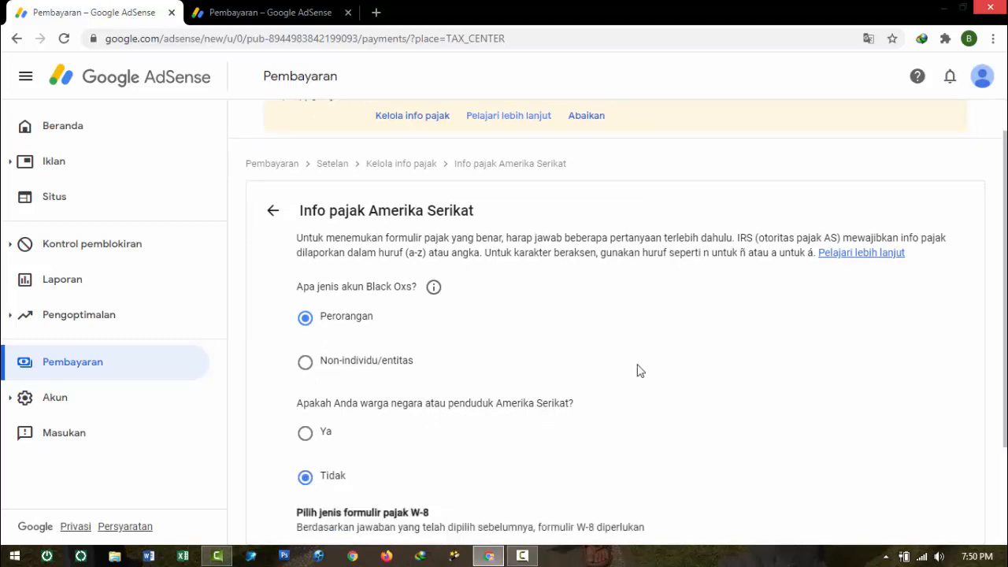
Choose W-8BEN as the W-8 tax form type and start the form
scroll(680, 355, down, 2)
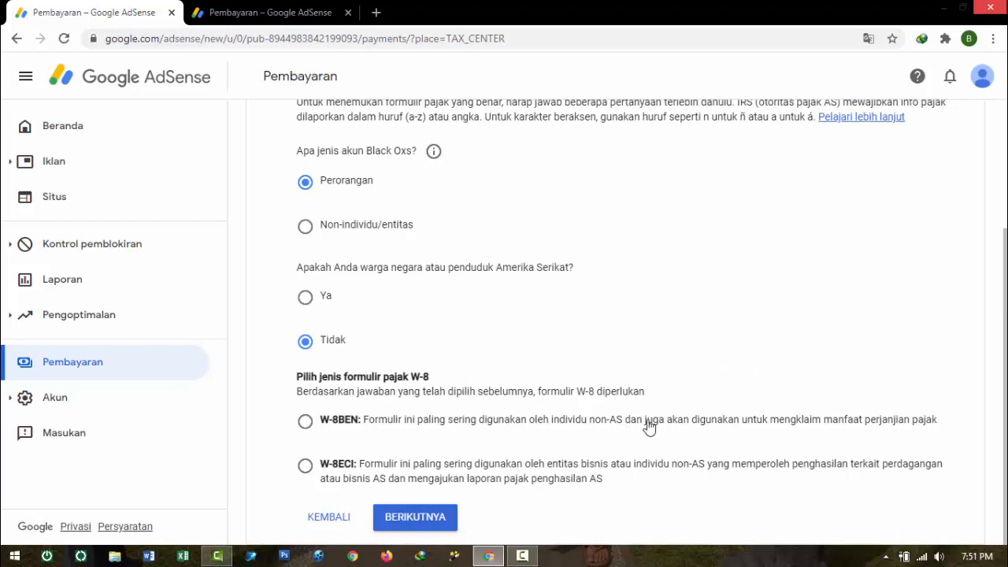
click(306, 423)
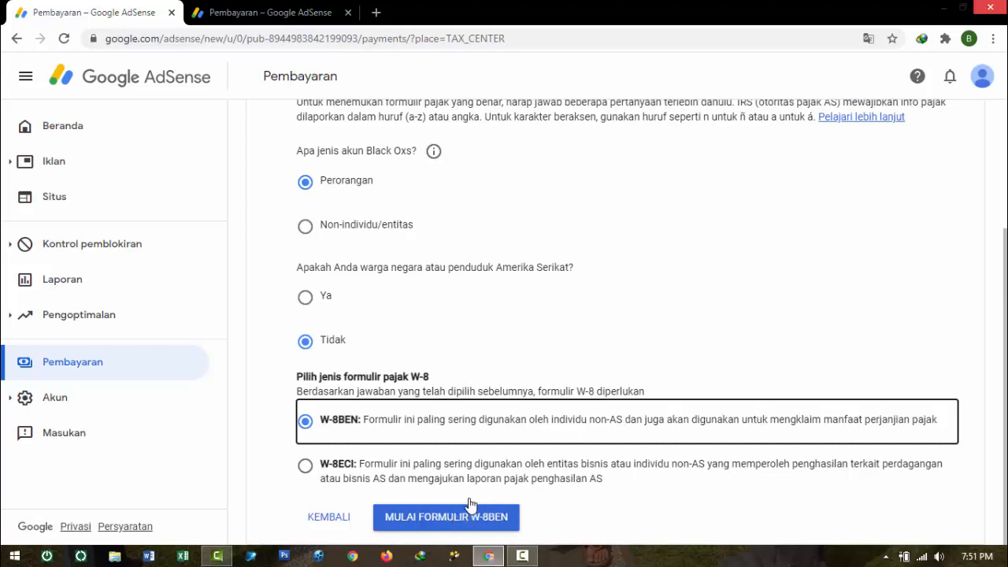
click(455, 525)
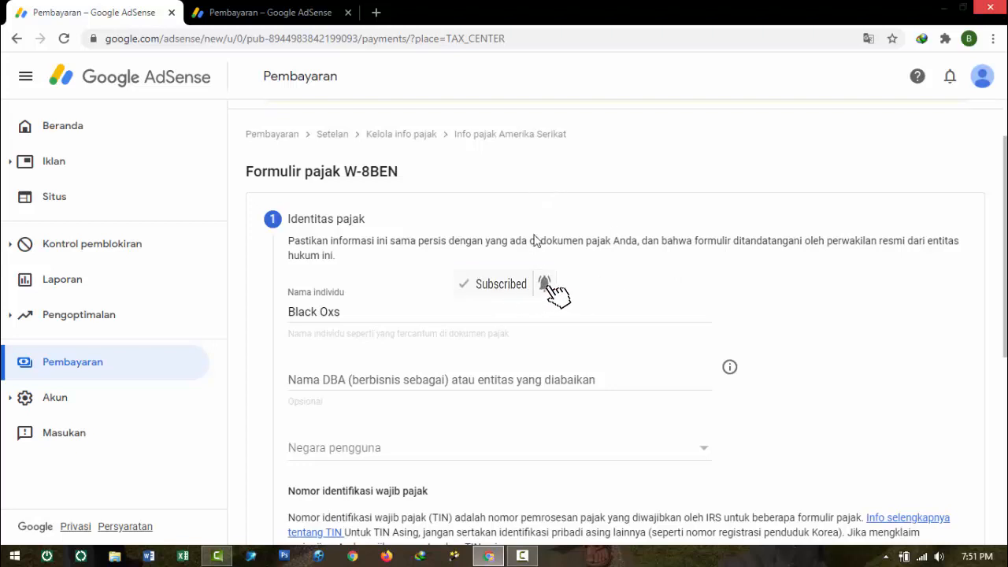
Check the individual name and the optional DBA field in the tax identity section
scroll(631, 274, down, 2)
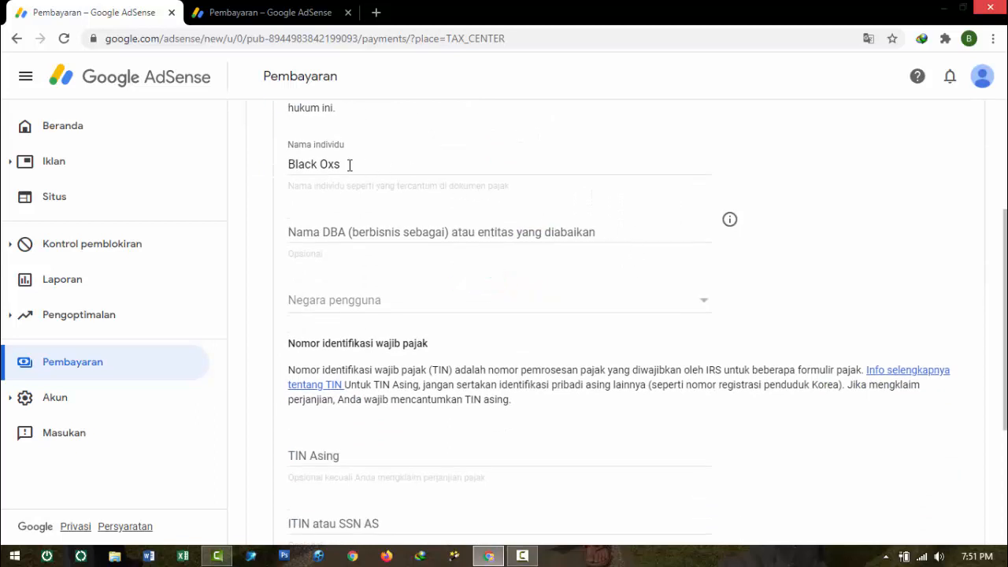
scroll(423, 214, up, 2)
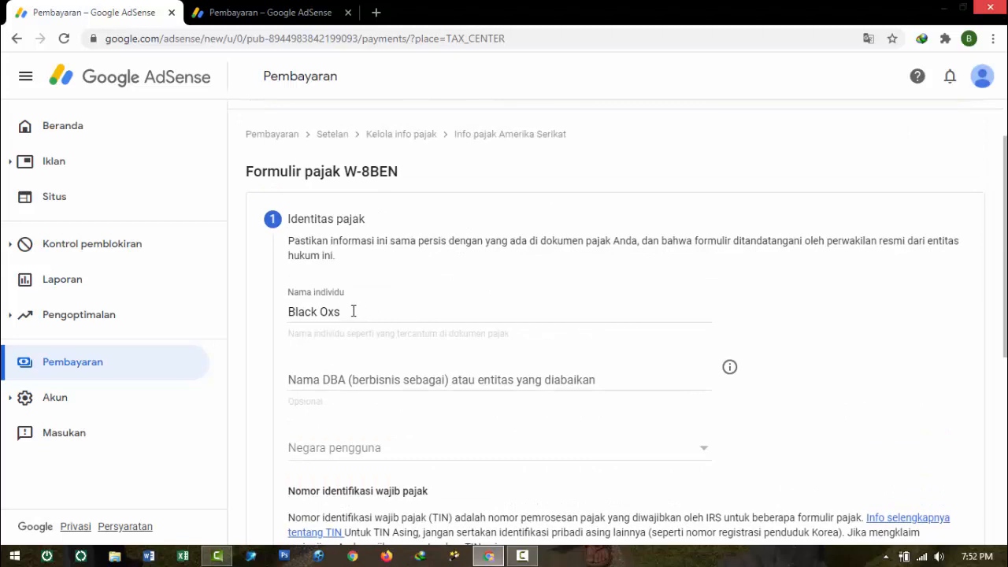
drag(353, 311, 270, 313)
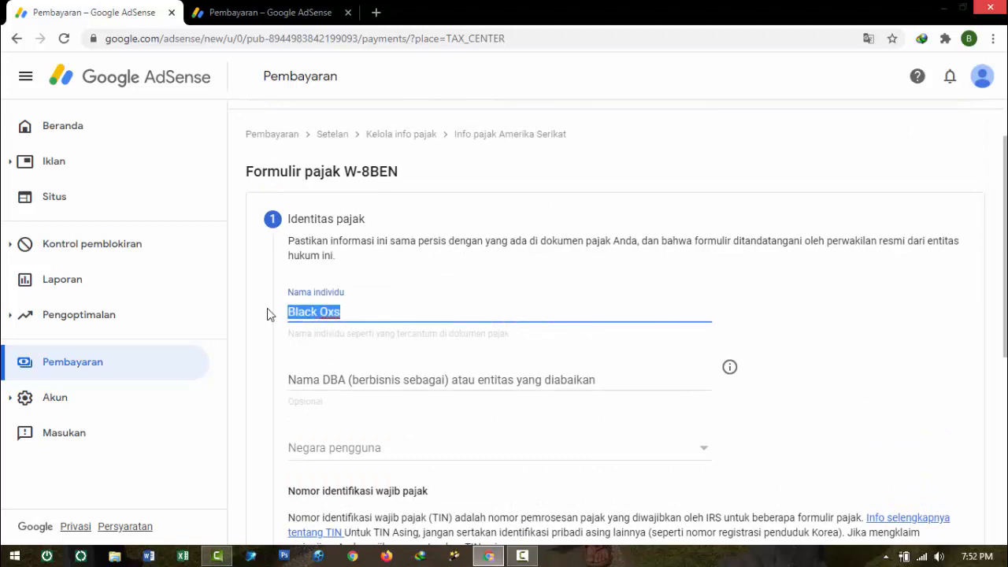
click(388, 311)
Set the user's country (Negara pengguna) to Indonesia in the tax identity section
scroll(512, 308, down, 2)
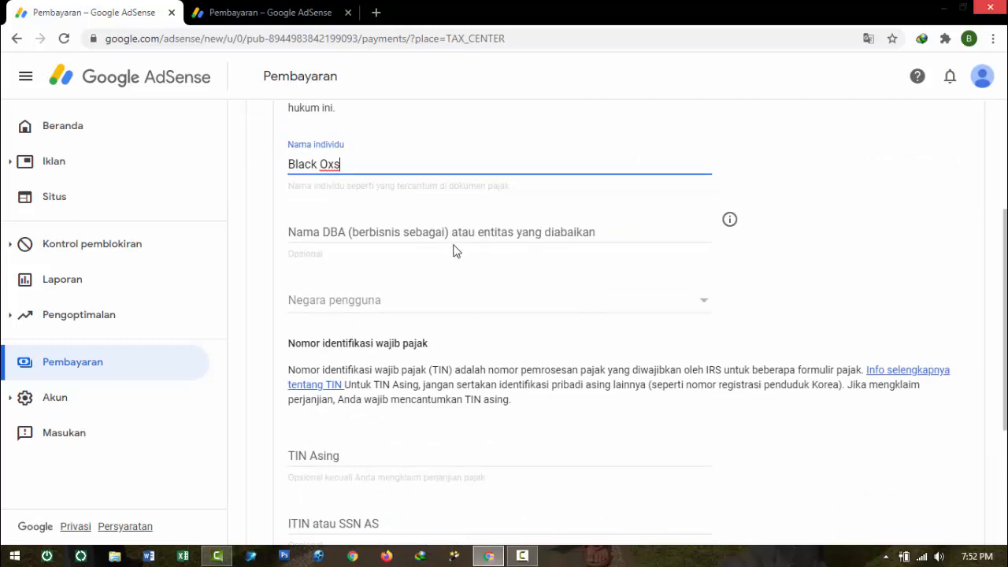
click(514, 308)
scroll(508, 315, down, 7)
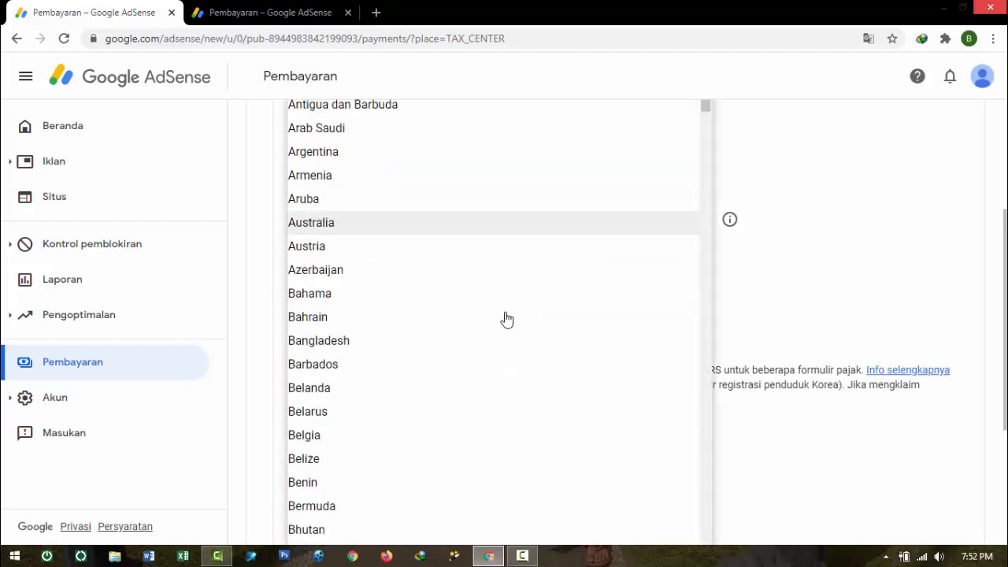
scroll(506, 324, down, 9)
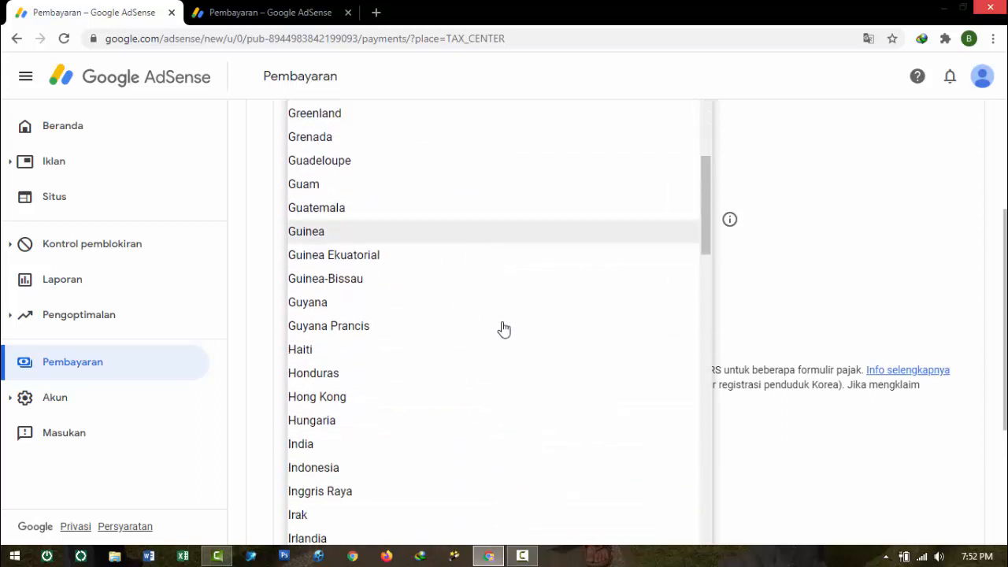
scroll(446, 367, down, 2)
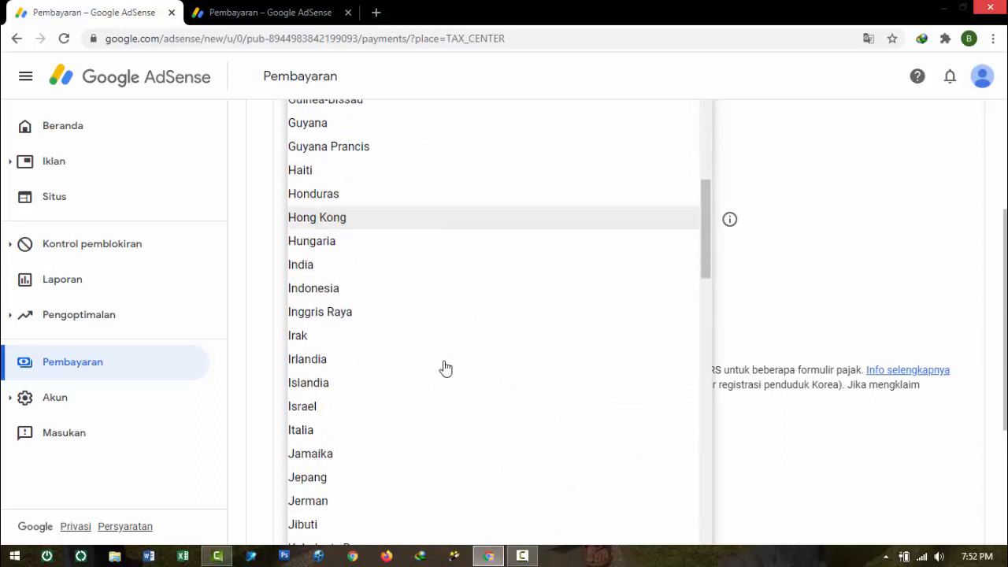
click(318, 279)
Examine the TIN Asing and ITIN atau SSN AS fields under the taxpayer identification number heading
scroll(754, 316, down, 3)
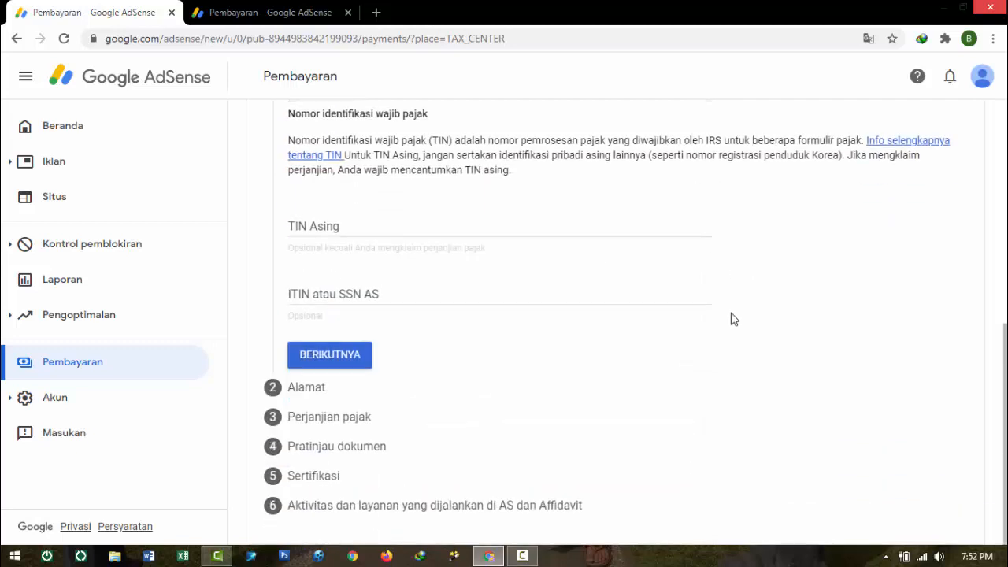
click(396, 289)
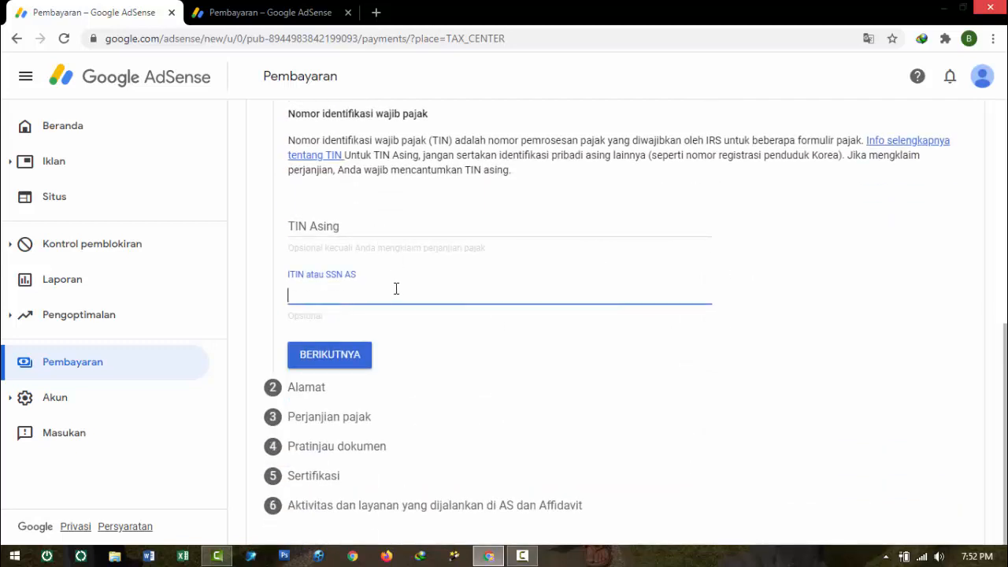
click(399, 229)
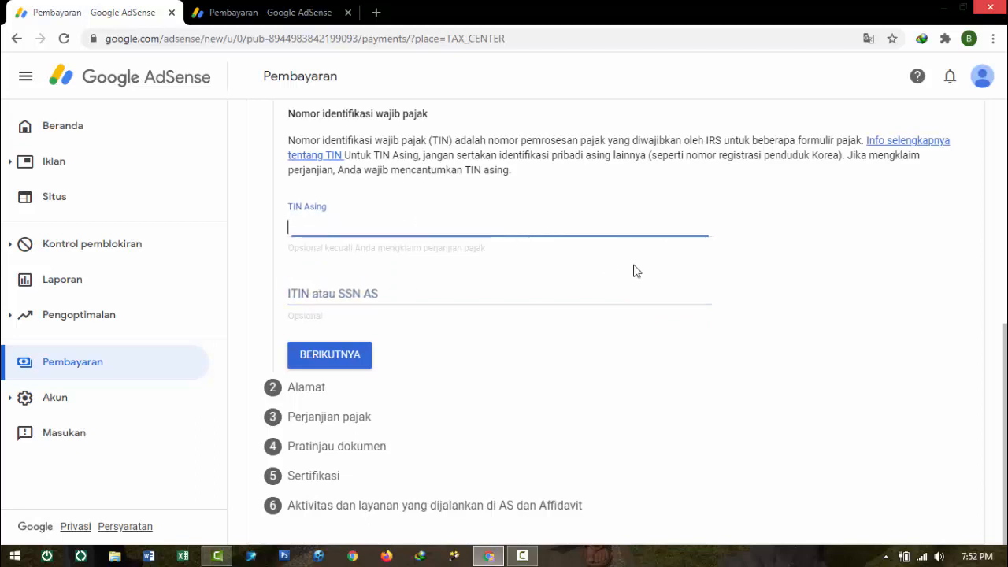
click(539, 259)
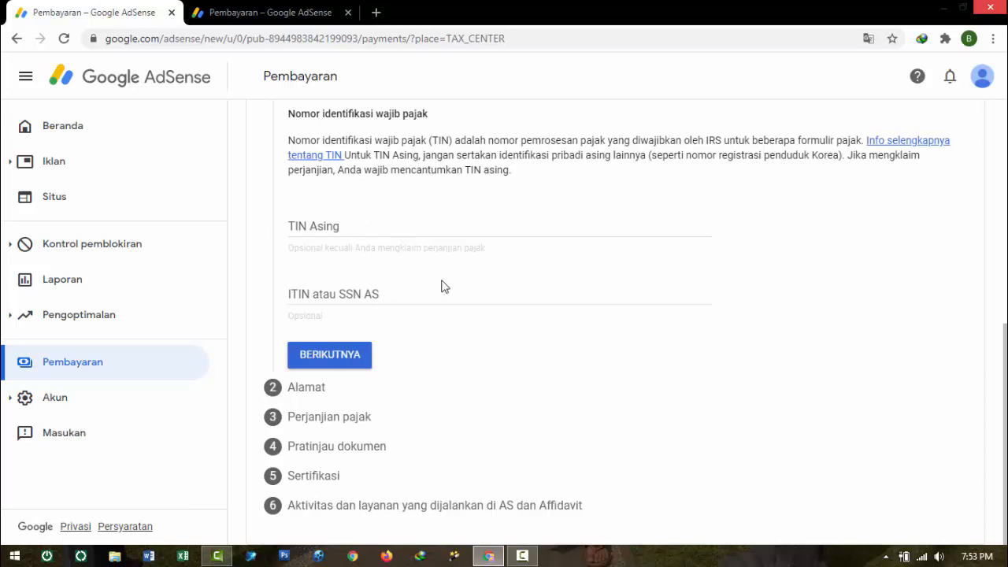
click(428, 227)
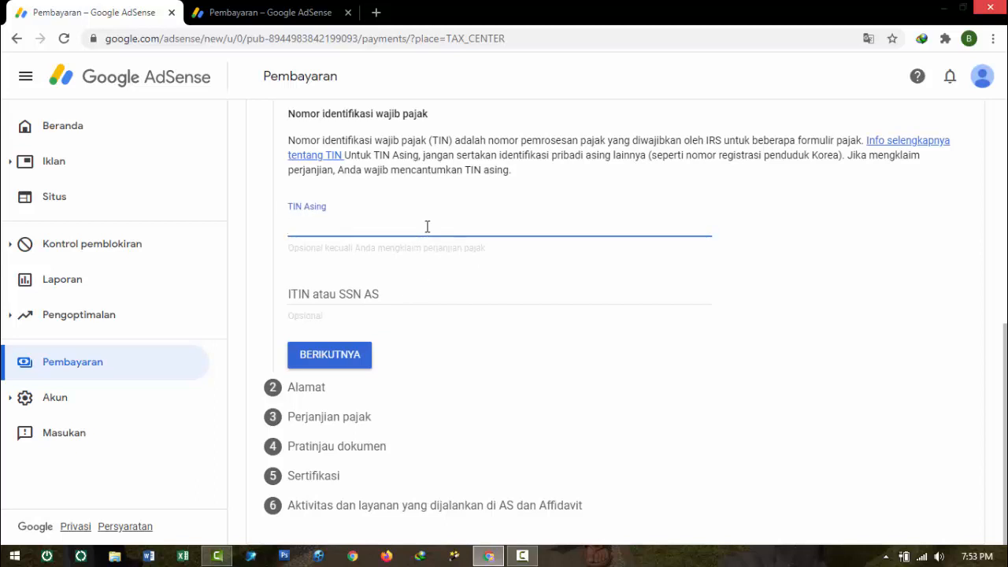
click(409, 297)
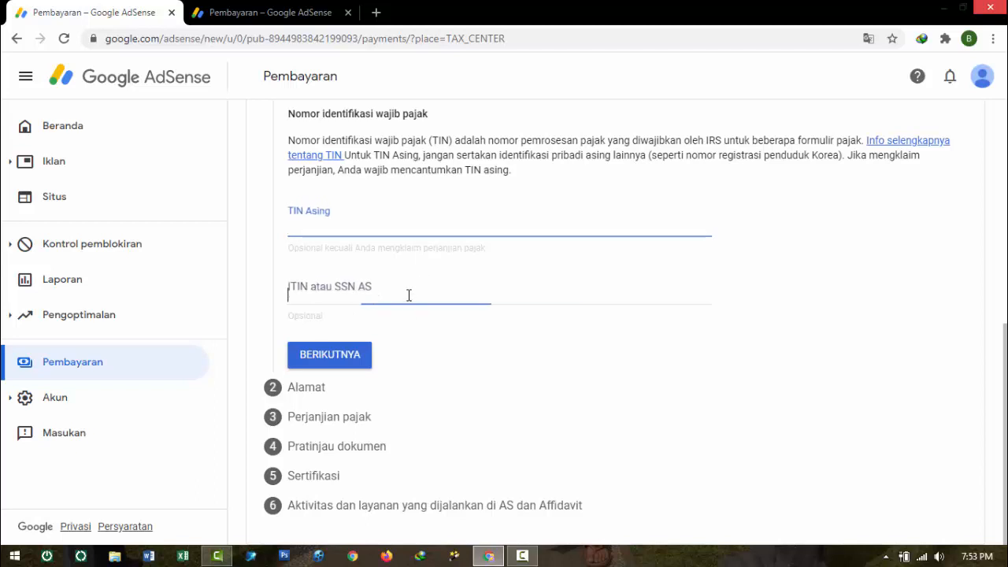
click(396, 230)
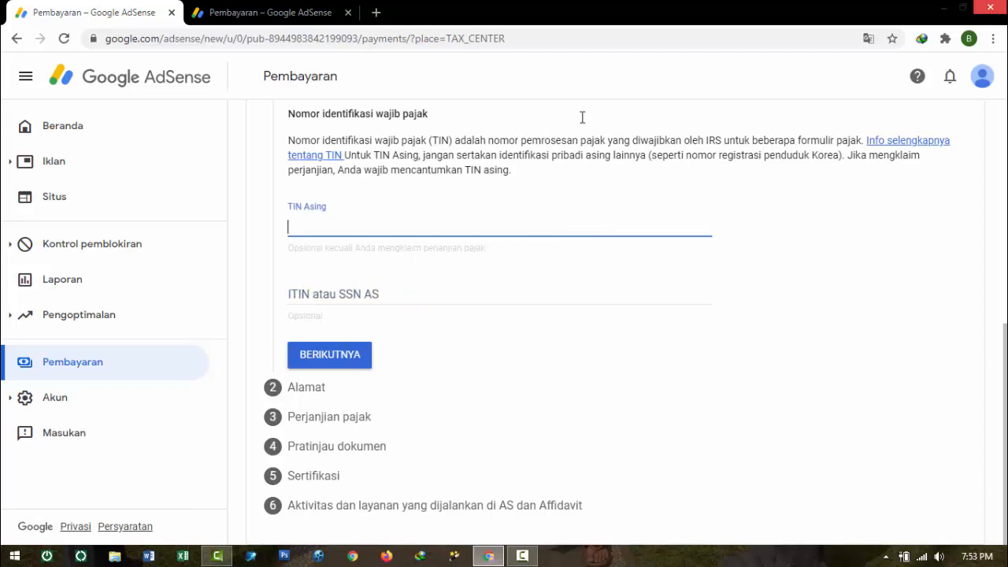
click(426, 293)
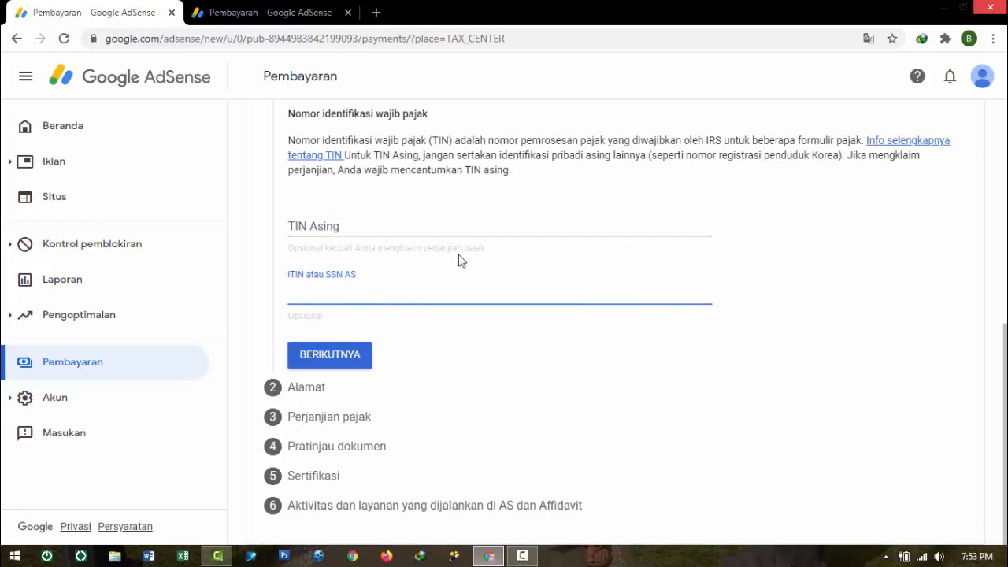
click(393, 228)
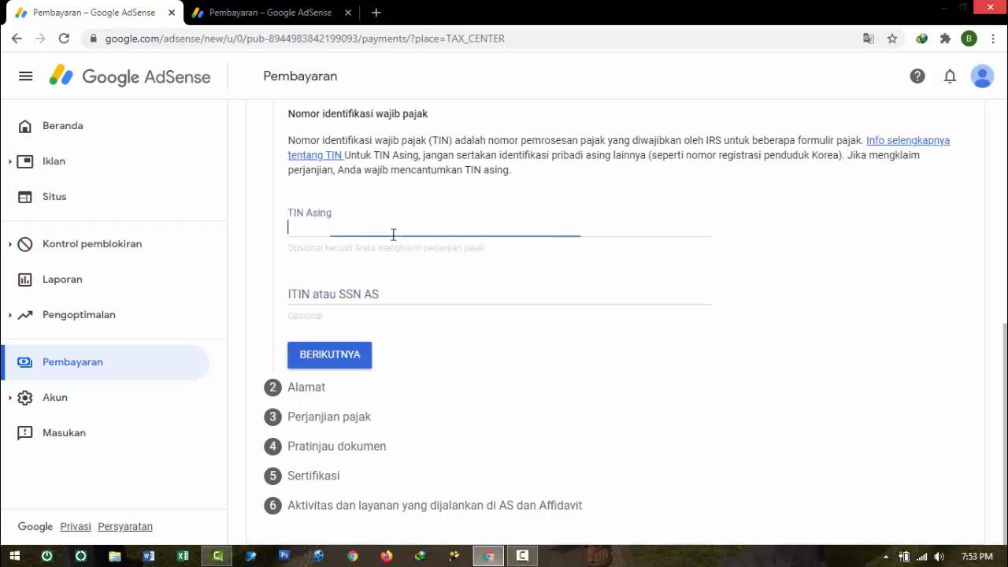
click(408, 289)
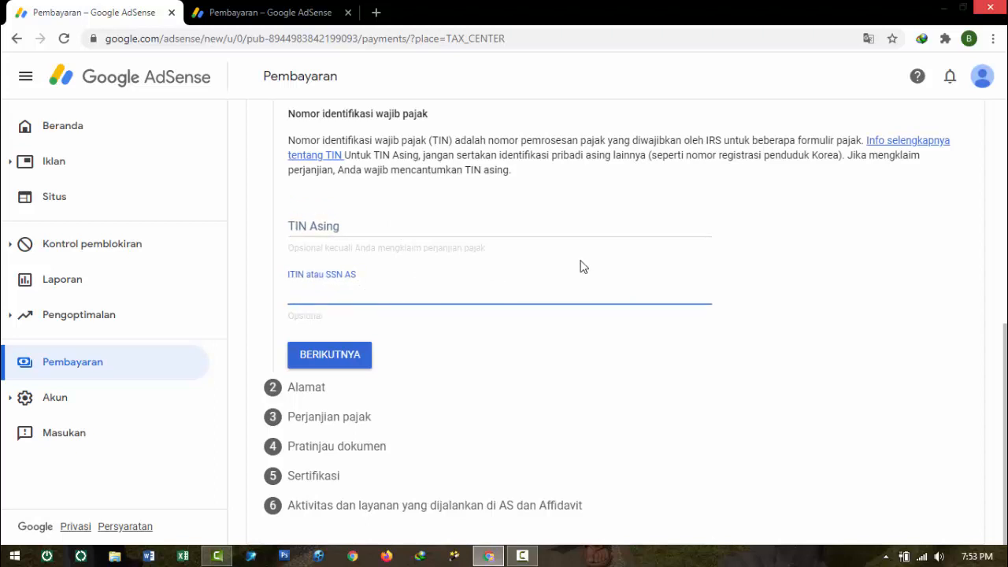
click(784, 355)
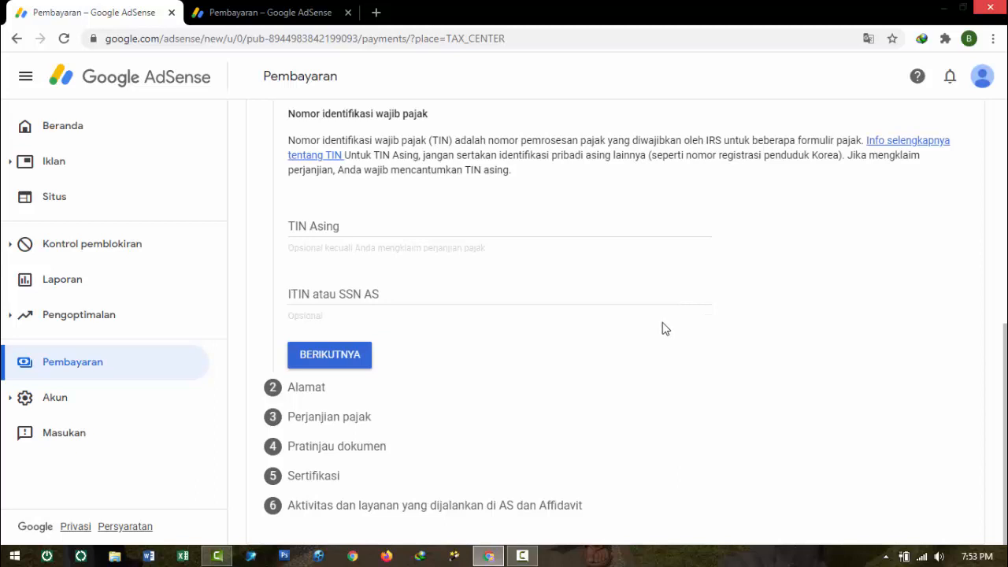
Submit the tax identity section with both taxpayer numbers left blank and review the fields of the Alamat section
click(331, 356)
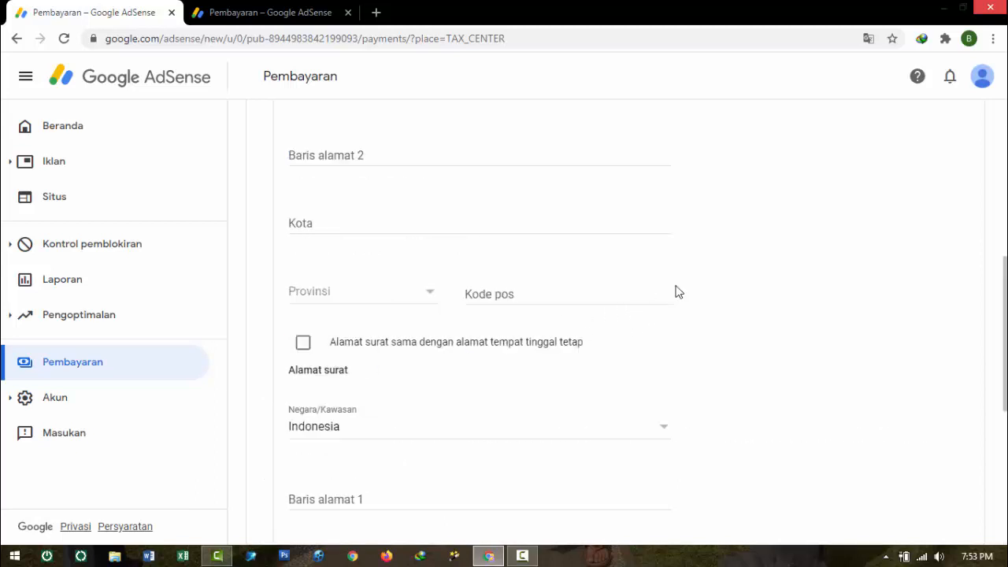
scroll(679, 292, up, 3)
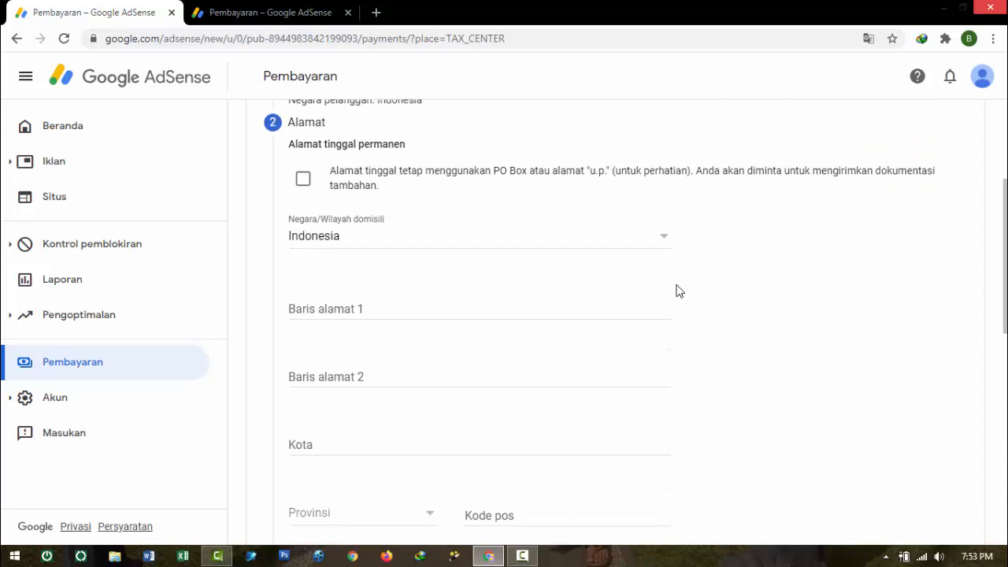
scroll(680, 291, up, 3)
scroll(680, 292, down, 2)
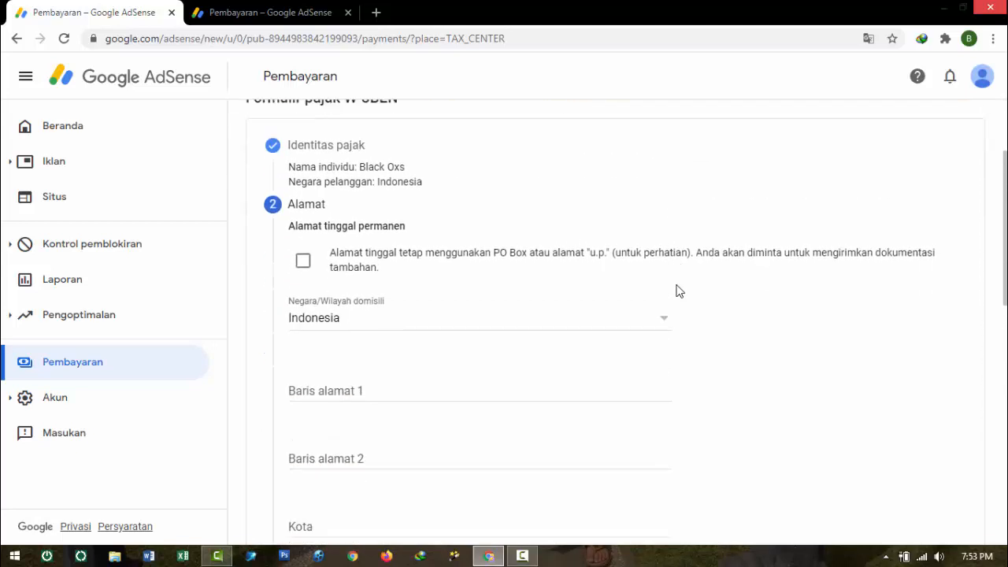
scroll(679, 291, down, 3)
scroll(680, 292, up, 2)
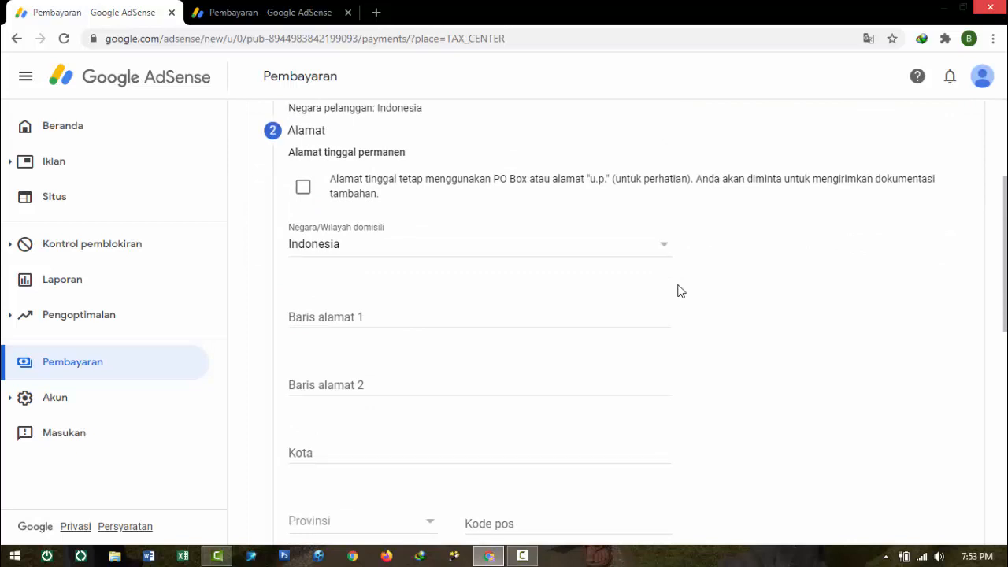
scroll(680, 292, down, 1)
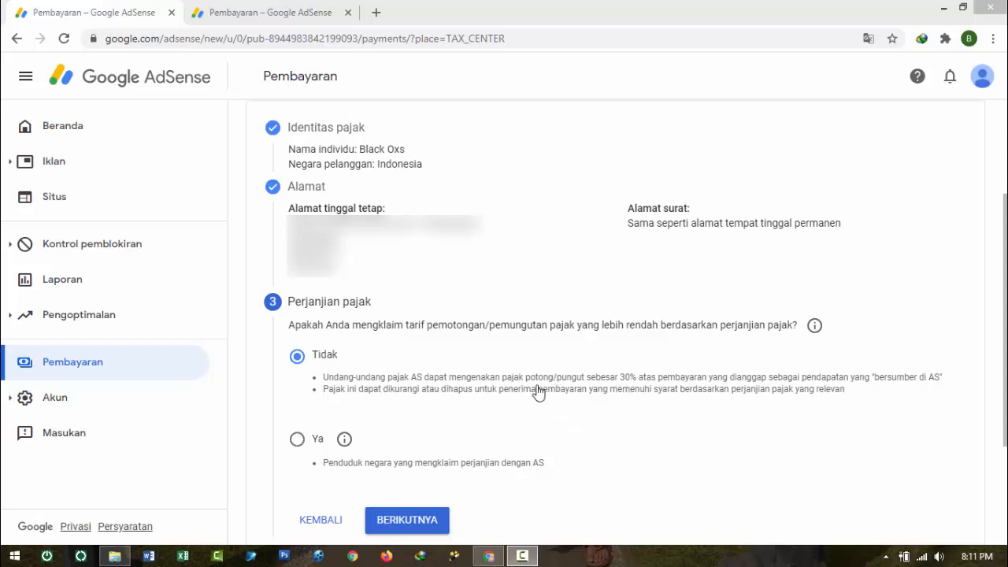
Submit the Perjanjian pajak section with the treaty claim answered Tidak and review the W-8BEN form under Pratinjau dokumen
click(407, 525)
click(407, 522)
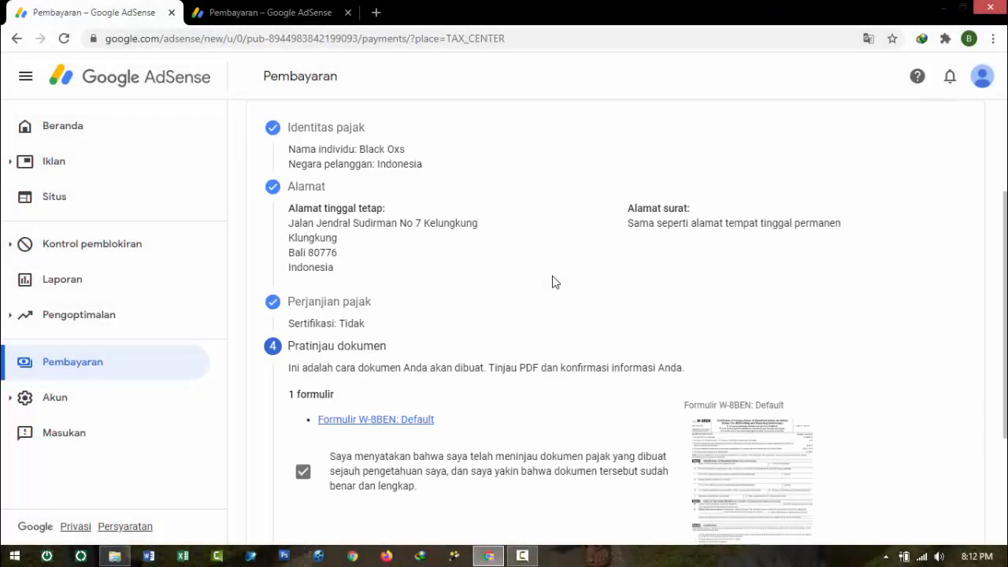
scroll(559, 330, down, 2)
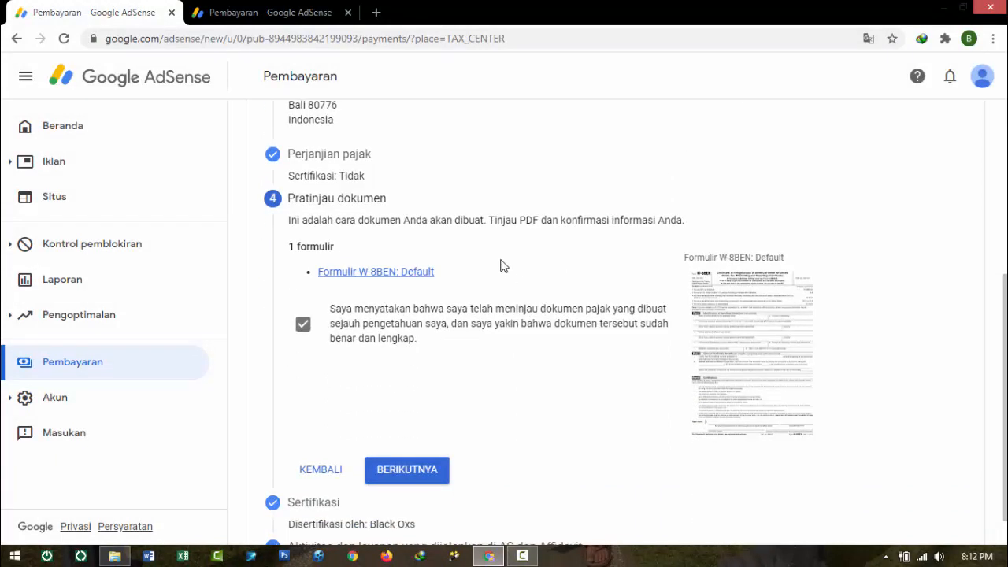
scroll(542, 296, up, 1)
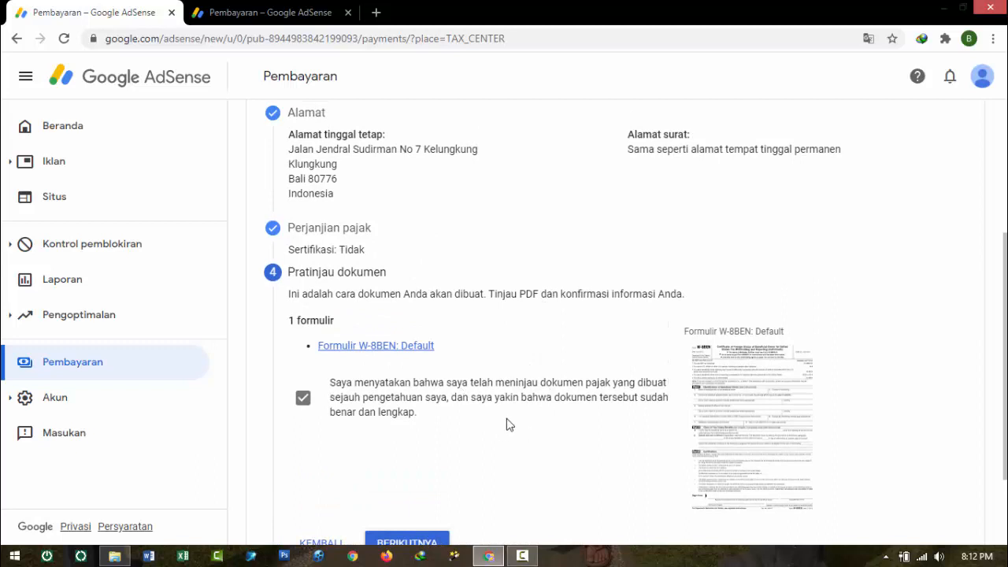
scroll(545, 423, down, 1)
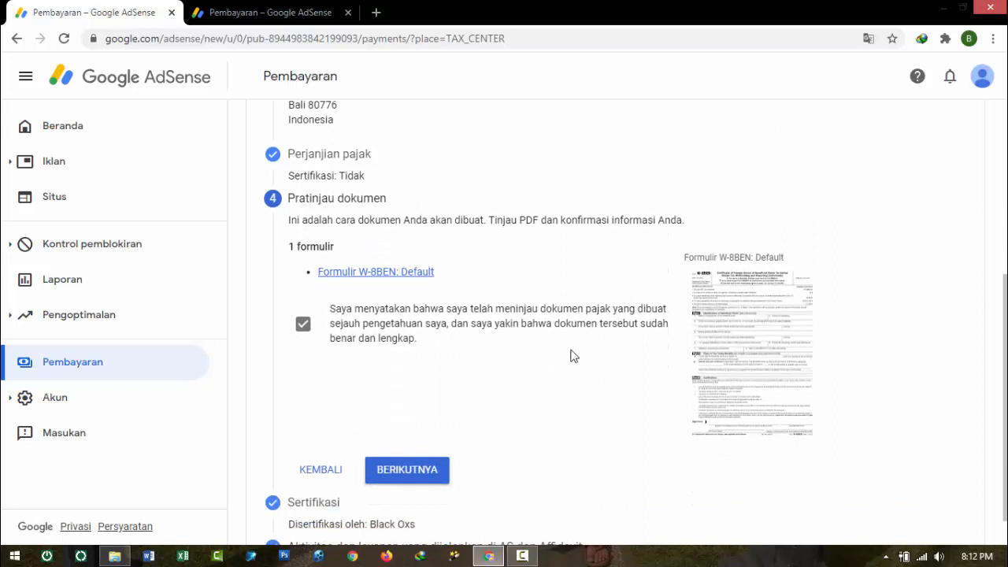
Confirm the declaration that the generated tax document was reviewed and is correct, and submit the Pratinjau dokumen section
click(304, 327)
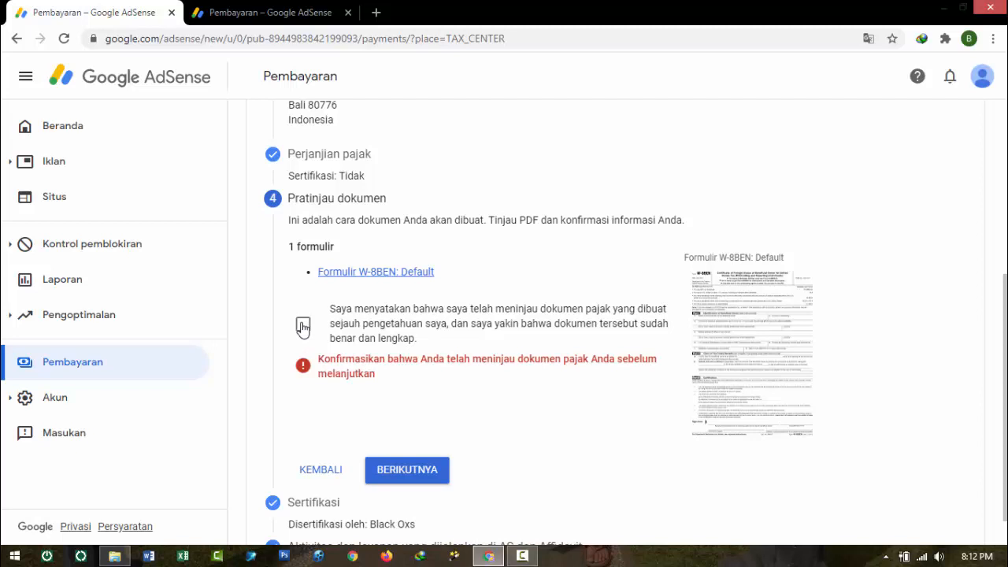
click(304, 327)
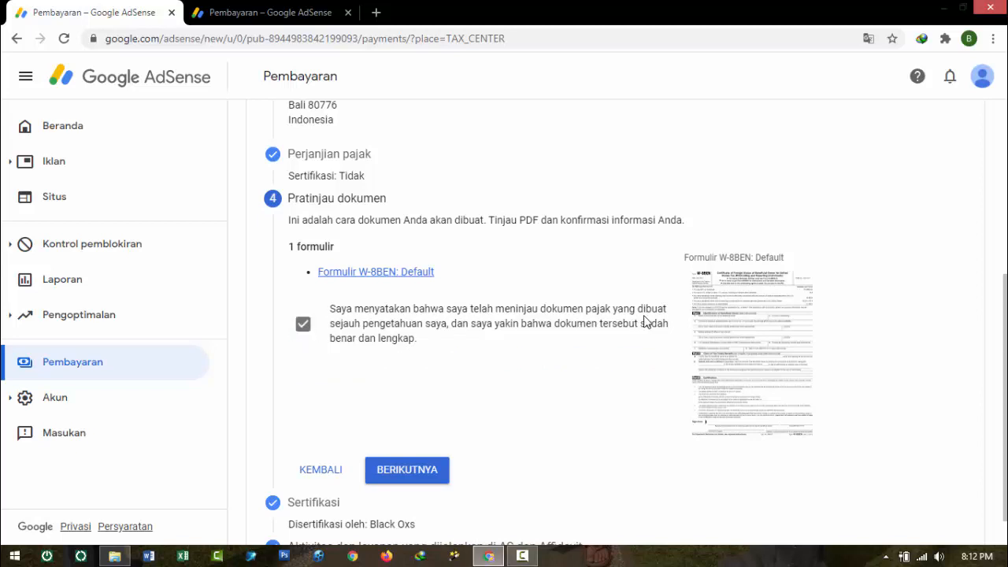
click(401, 476)
Check the legal full name in the signature field and submit the Sertifikasi section as the person signing on their own behalf
scroll(497, 372, down, 4)
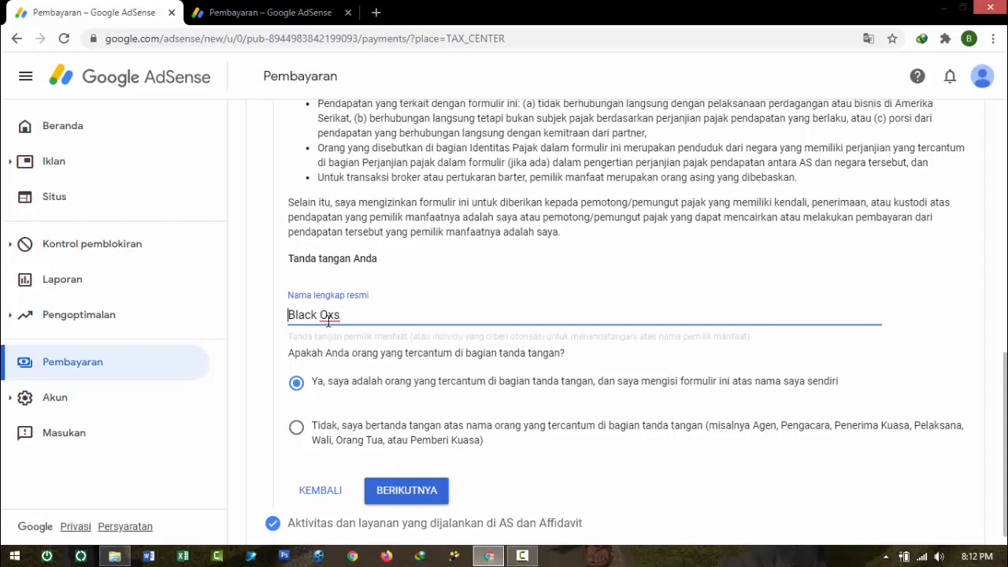
triple_click(353, 315)
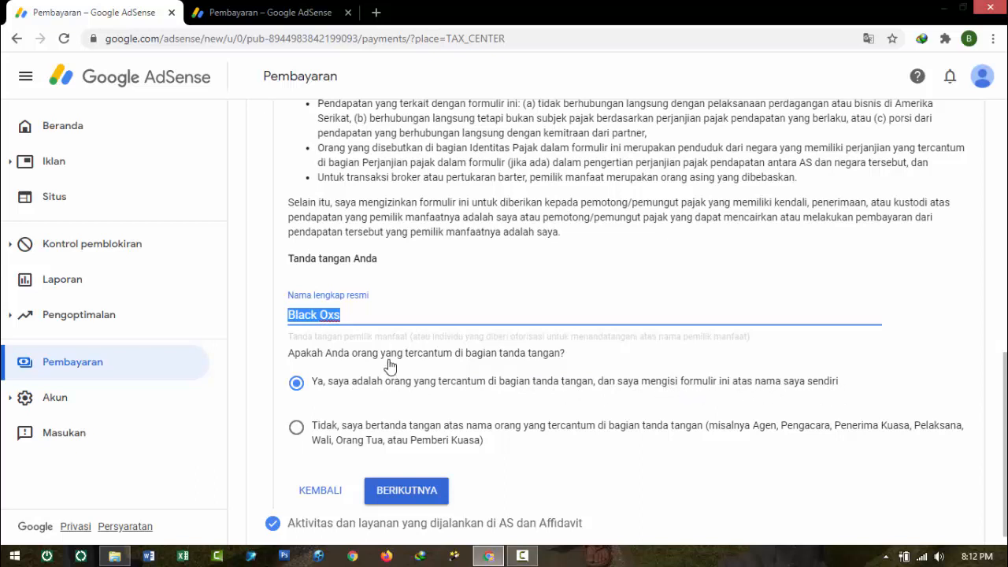
click(363, 316)
click(413, 493)
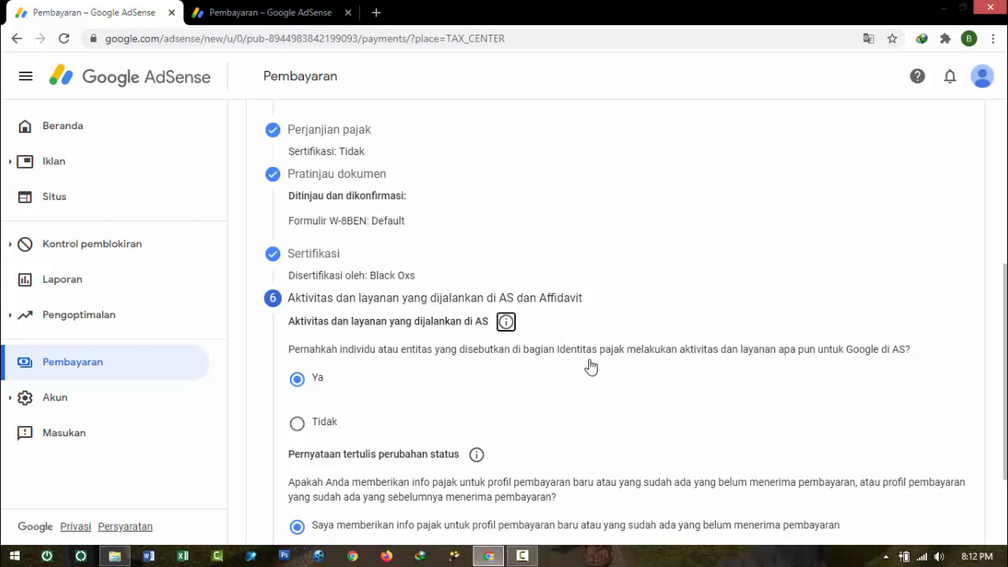
Answer Ya for US activities and services, keep the new or not-yet-paid payments profile option, and submit the tax form
click(298, 381)
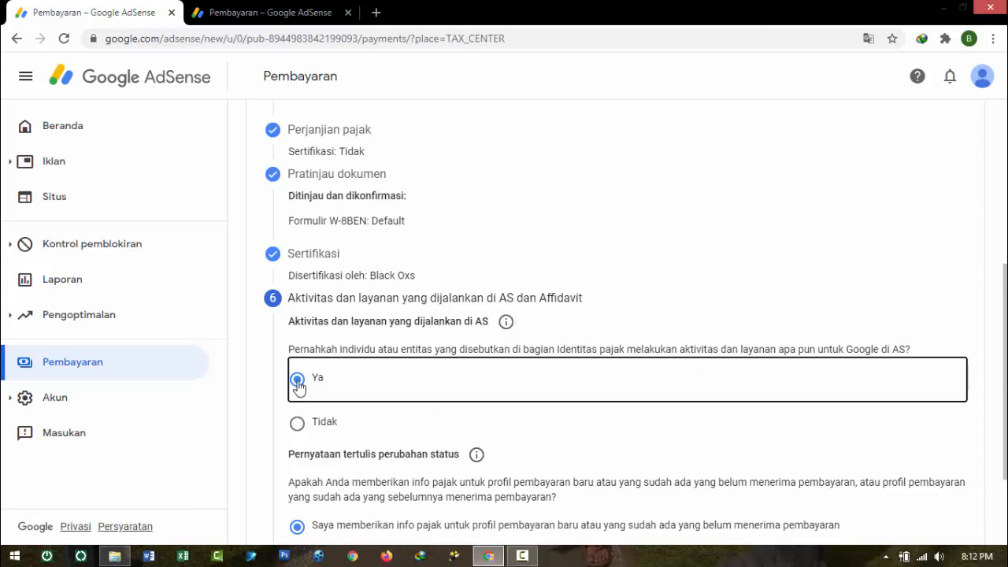
scroll(580, 410, down, 2)
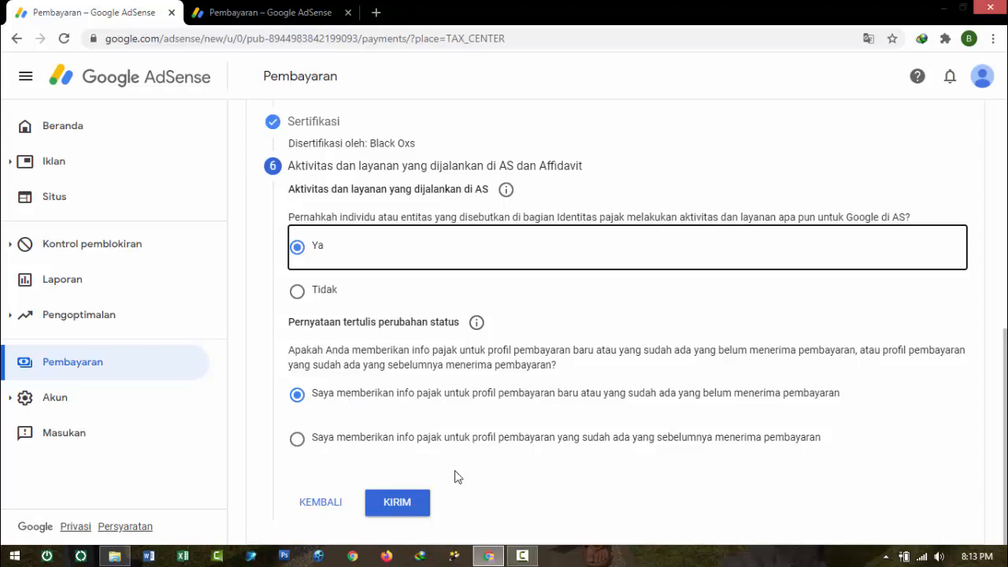
click(392, 511)
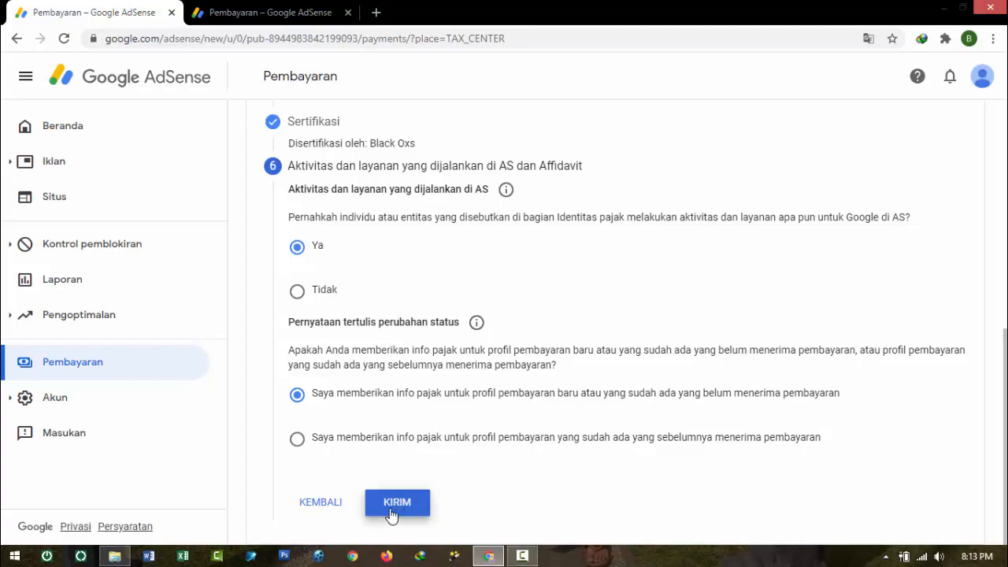